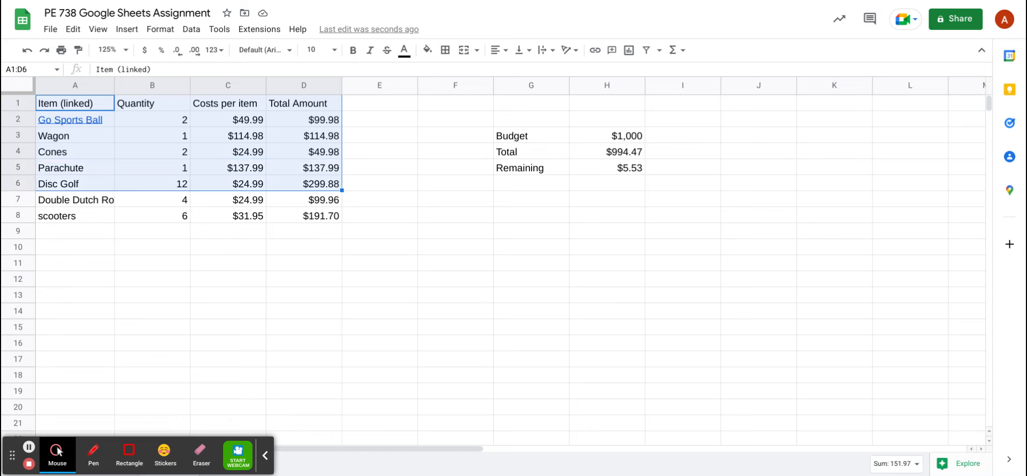
# Step: Apply all borders to the item table A1:D8 and to the budget summary block G3:H5
pyautogui.click(445, 50)
pyautogui.click(449, 74)
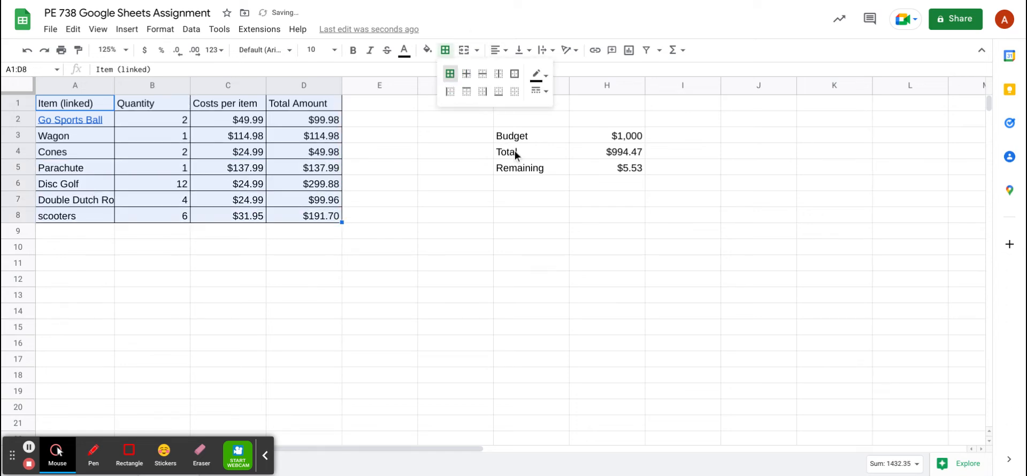
pyautogui.click(523, 139)
pyautogui.hotkey('shift', 'Right')
pyautogui.hotkey('shift', 'Down')
pyautogui.hotkey('shift', 'Down')
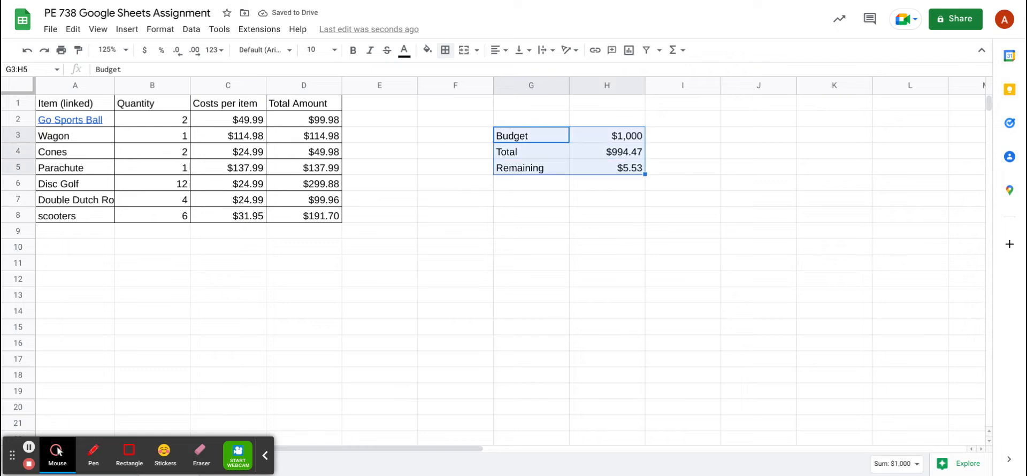
pyautogui.click(445, 51)
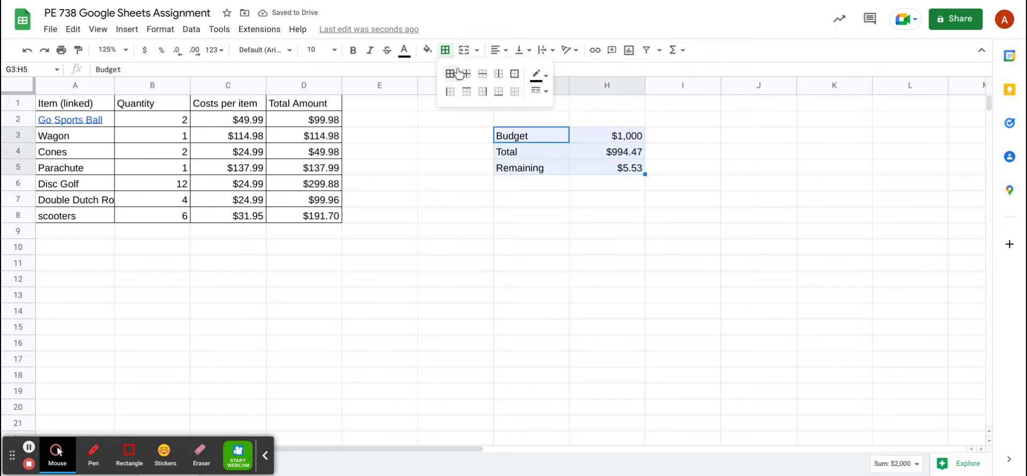
pyautogui.click(452, 78)
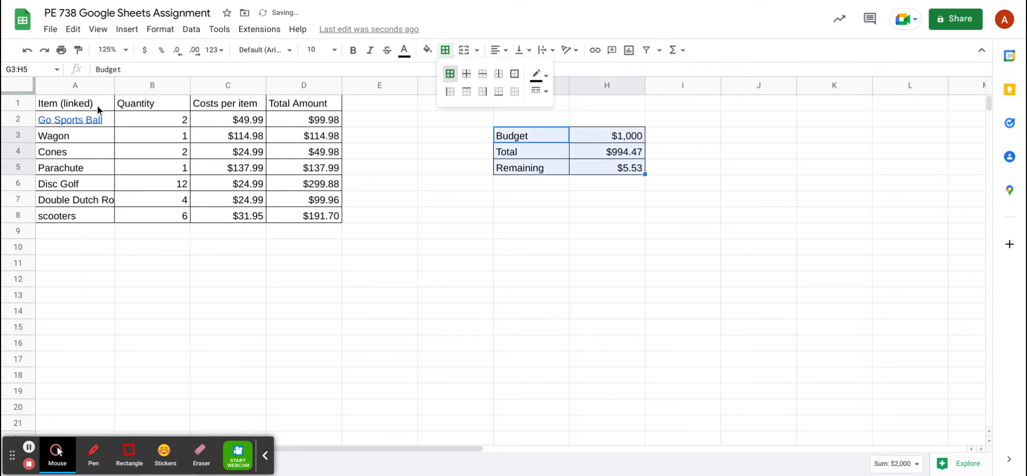
# Step: Fill the item table's header row A1:D1 with bright green
pyautogui.moveTo(97, 107); pyautogui.dragTo(305, 105)
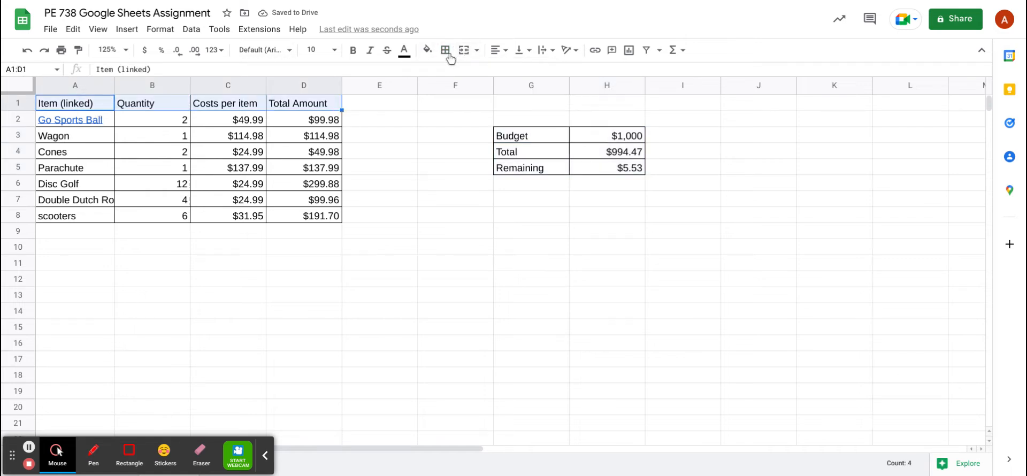
pyautogui.click(427, 51)
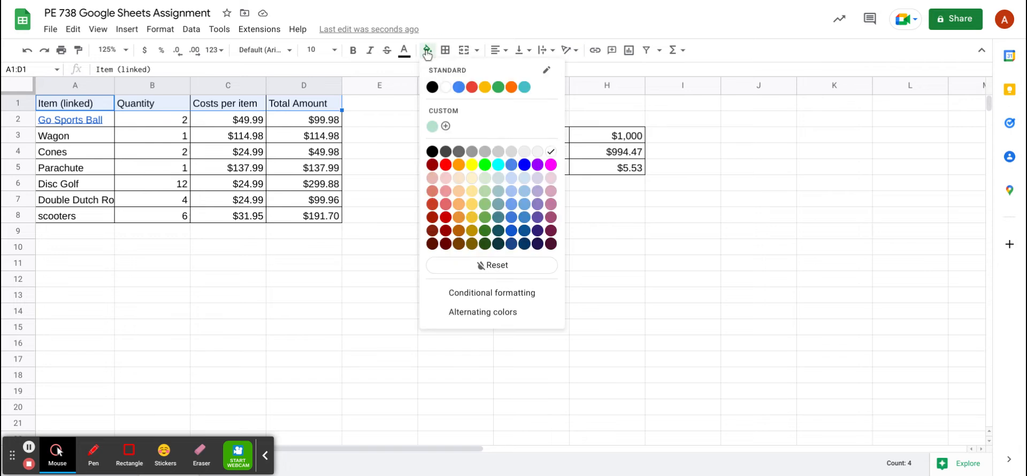
pyautogui.click(484, 165)
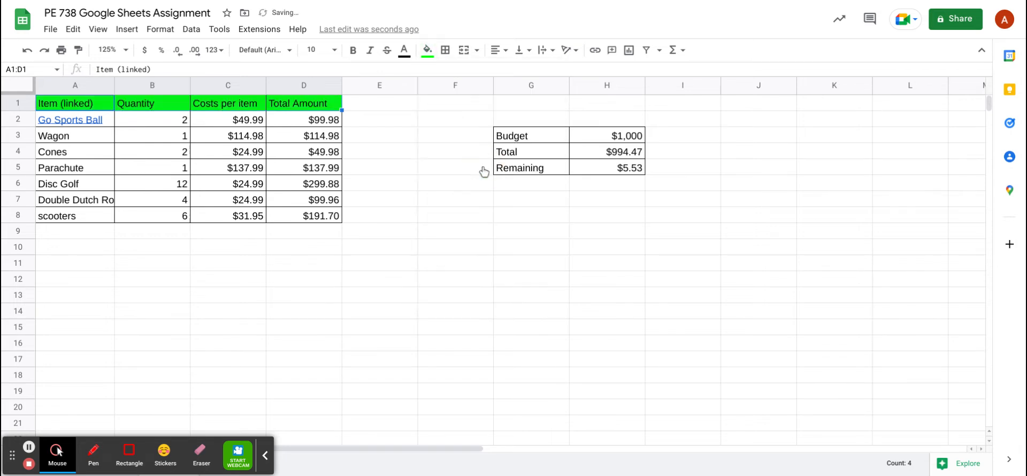
# Step: Fill the item rows A2:D8 below the header with a light green
pyautogui.click(109, 120)
pyautogui.hotkey('shift', 'Right')
pyautogui.hotkey('shift', 'Right')
pyautogui.hotkey('shift', 'Right')
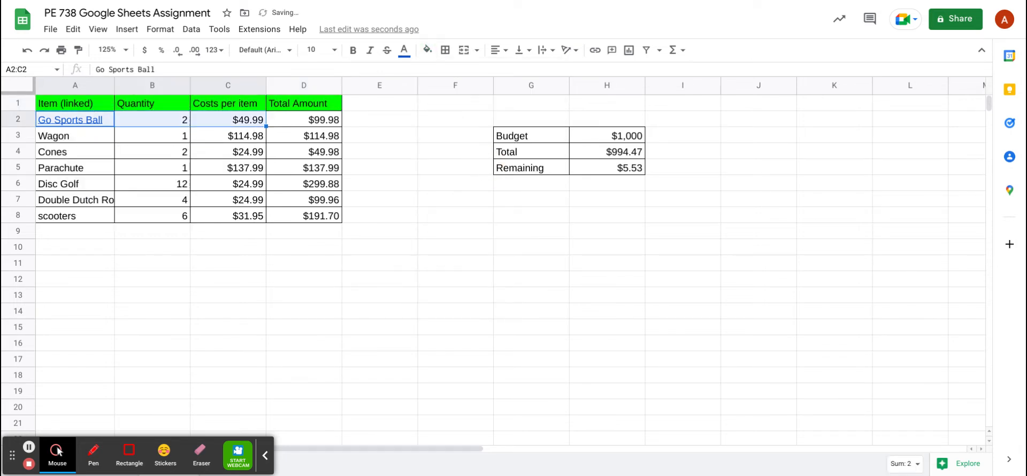
pyautogui.hotkey('shift', 'Down')
pyautogui.hotkey('shift', 'Down')
pyautogui.hotkey('shift', 'Down')
pyautogui.hotkey('shift', 'Down')
pyautogui.hotkey('shift', 'Down')
pyautogui.hotkey('shift', 'Down')
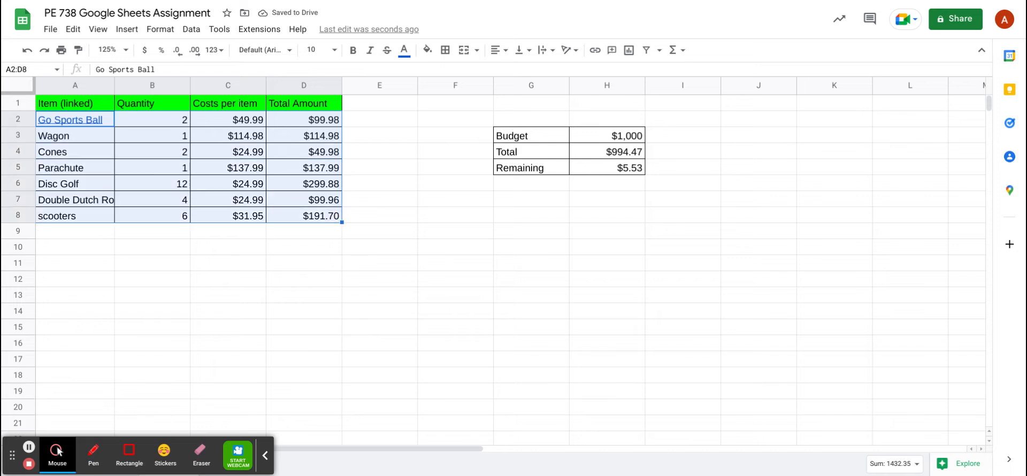
pyautogui.click(427, 50)
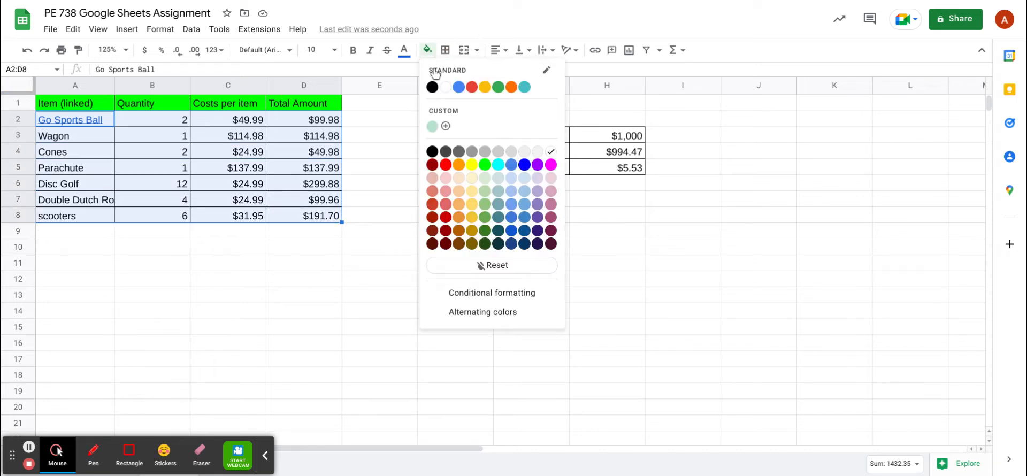
pyautogui.click(485, 204)
pyautogui.click(401, 210)
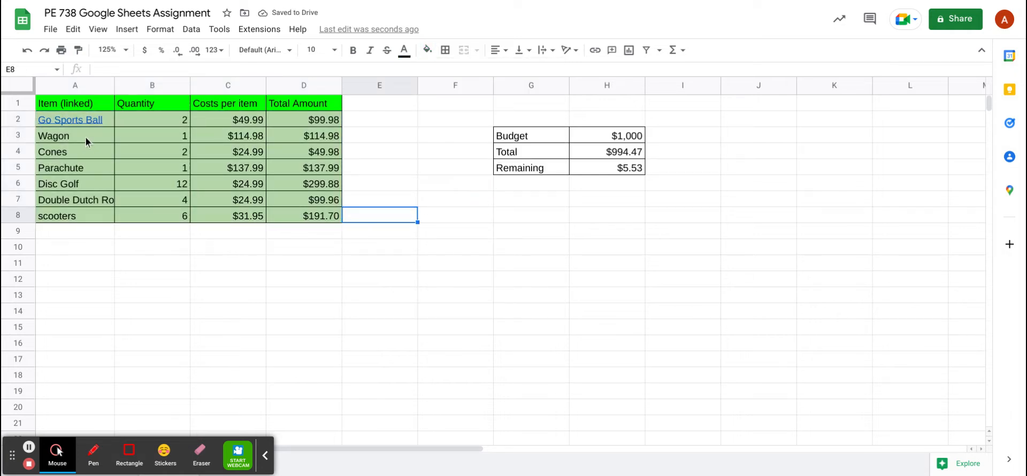
# Step: Make the header row A1:D1 bold and center its text horizontally
pyautogui.click(92, 101)
pyautogui.moveTo(92, 101); pyautogui.dragTo(304, 102)
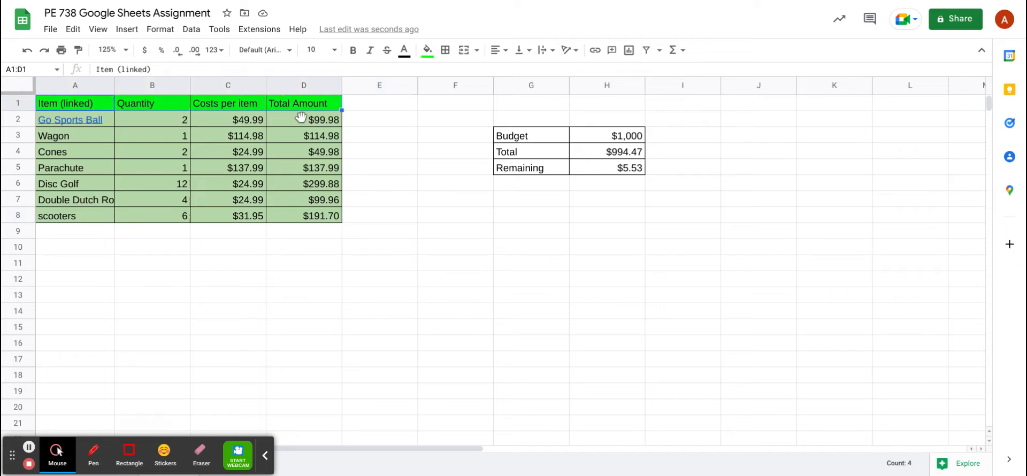
pyautogui.click(352, 50)
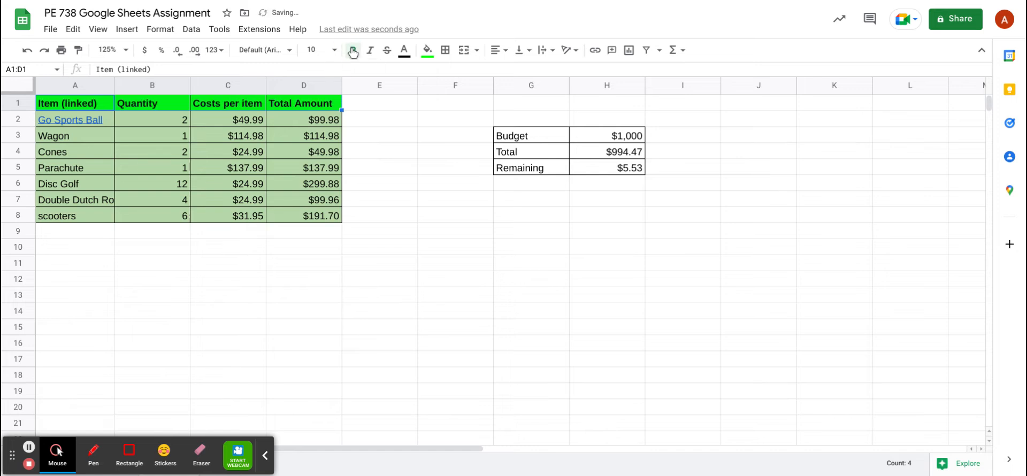
pyautogui.click(498, 51)
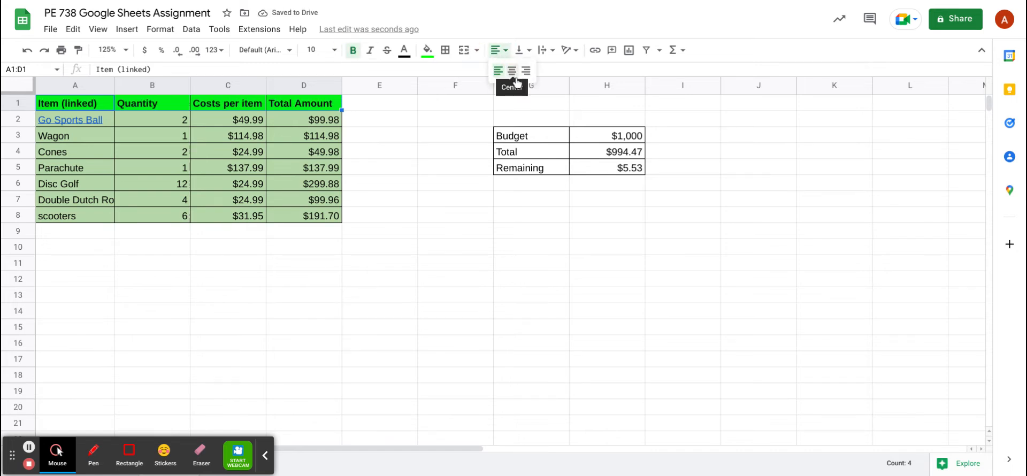
pyautogui.click(514, 78)
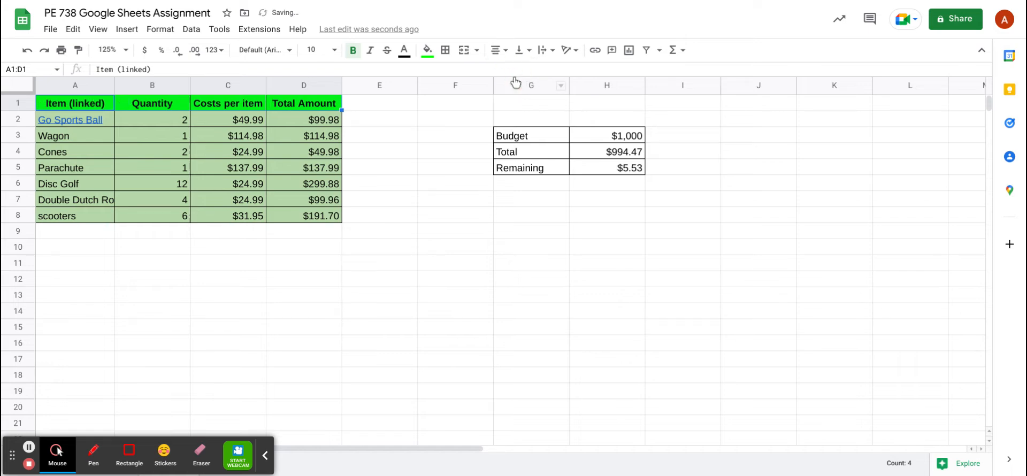
pyautogui.click(370, 156)
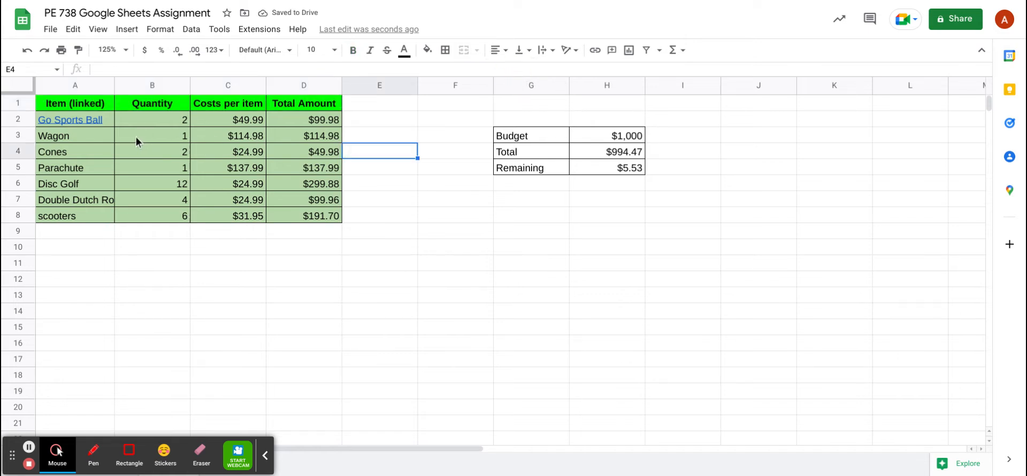
# Step: Link the Wagon item in A3 to the copied Amazon product page address and preview the link
pyautogui.click(88, 136)
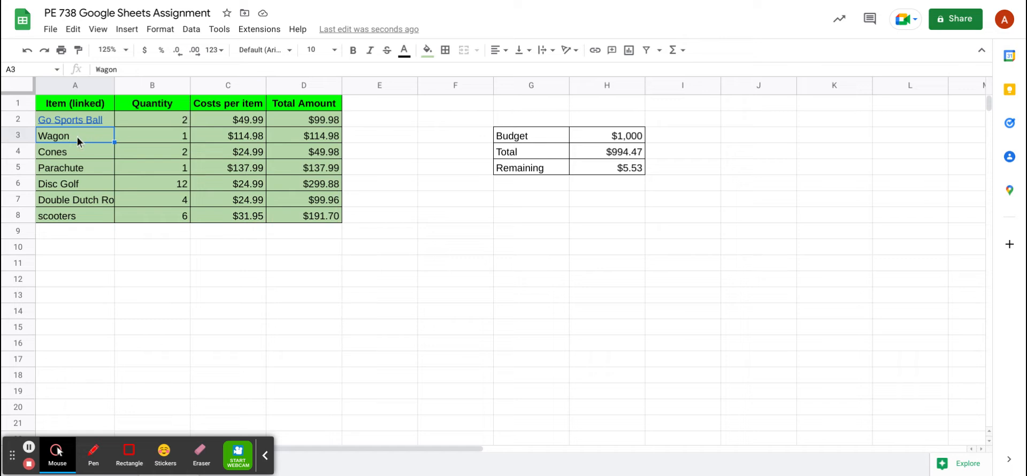
pyautogui.click(595, 51)
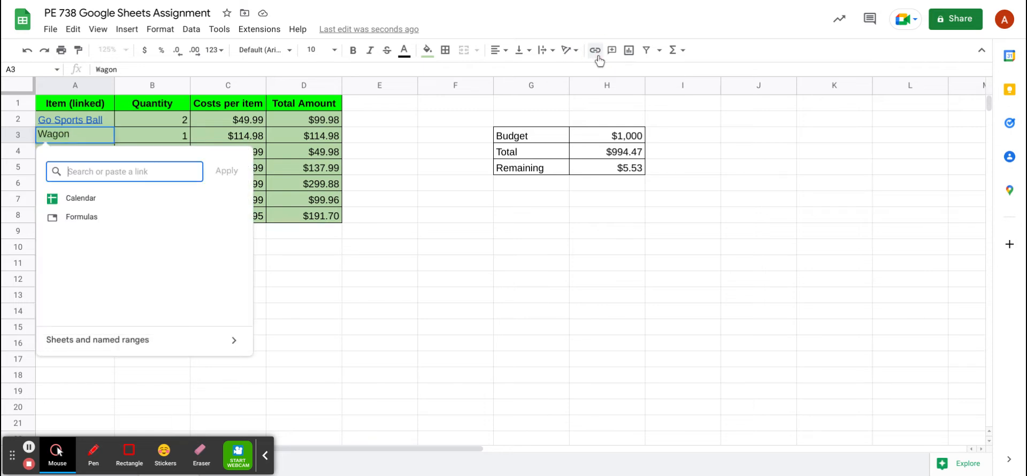
pyautogui.hotkey('ctrl', 'v')
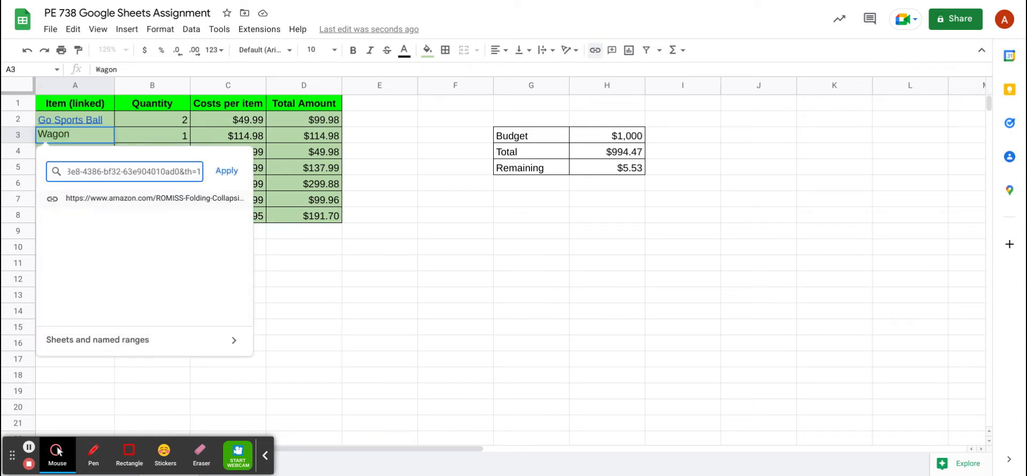
pyautogui.press('Return')
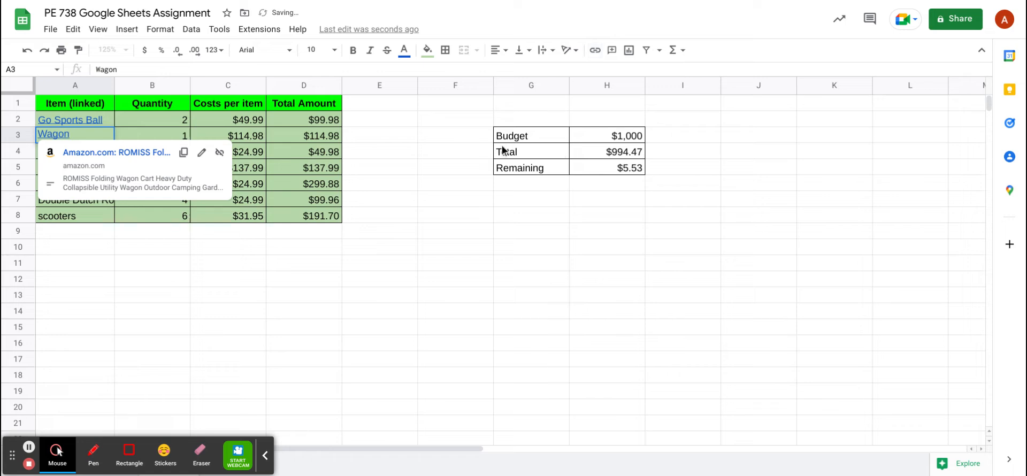
pyautogui.click(457, 185)
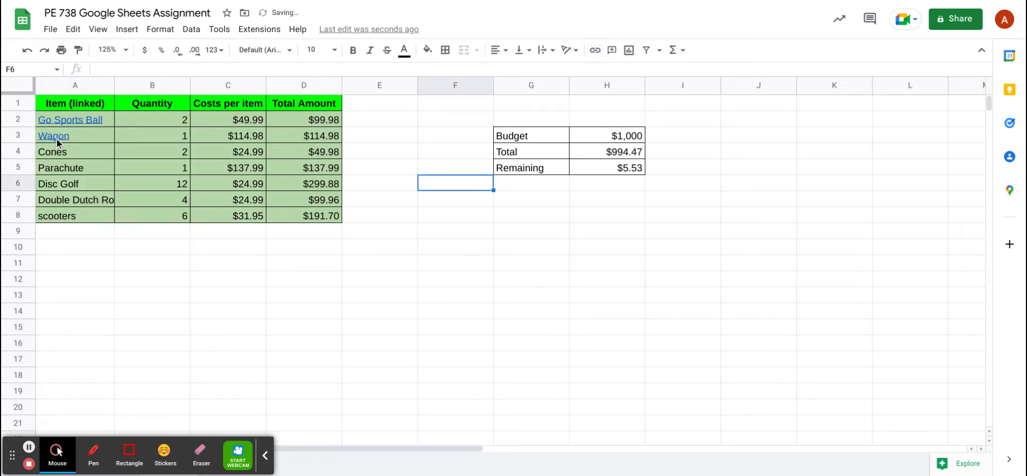
pyautogui.moveTo(59, 141)
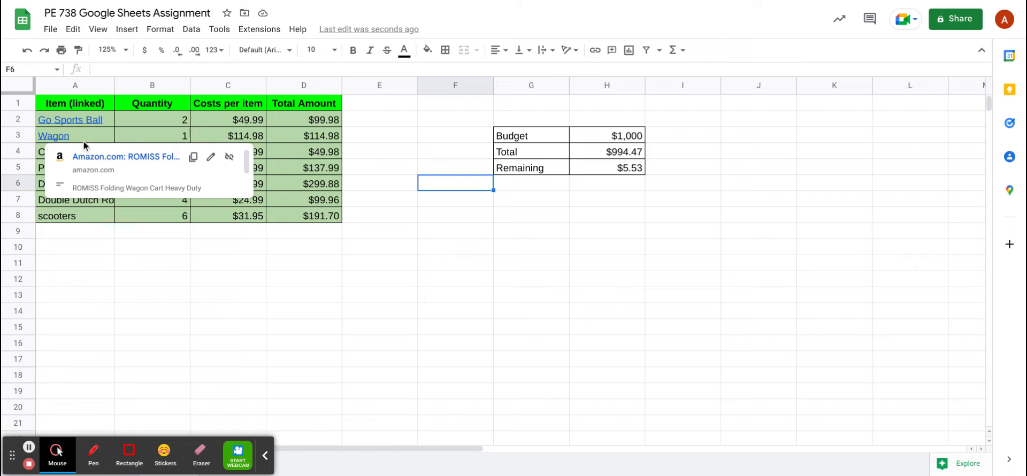
# Step: Check the Wagon's total formula in D3 and set its quantity in B3 to 2
pyautogui.click(283, 132)
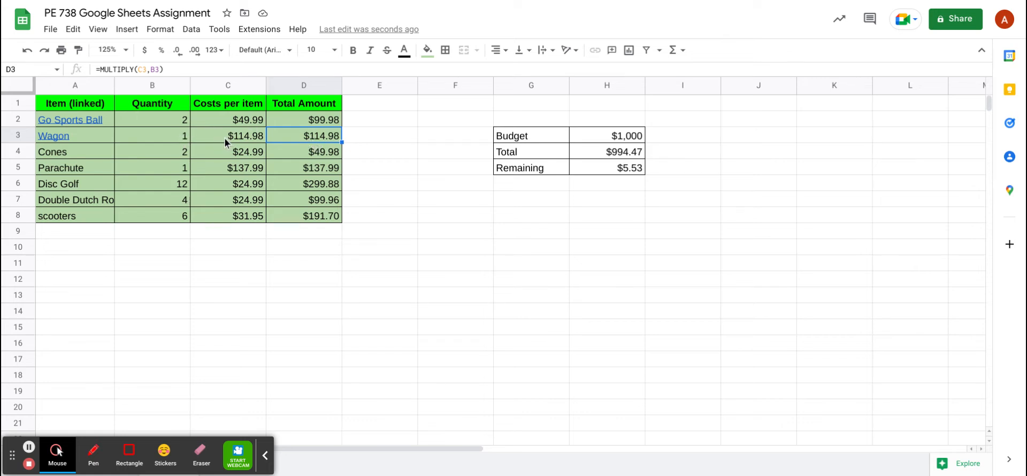
pyautogui.click(174, 137)
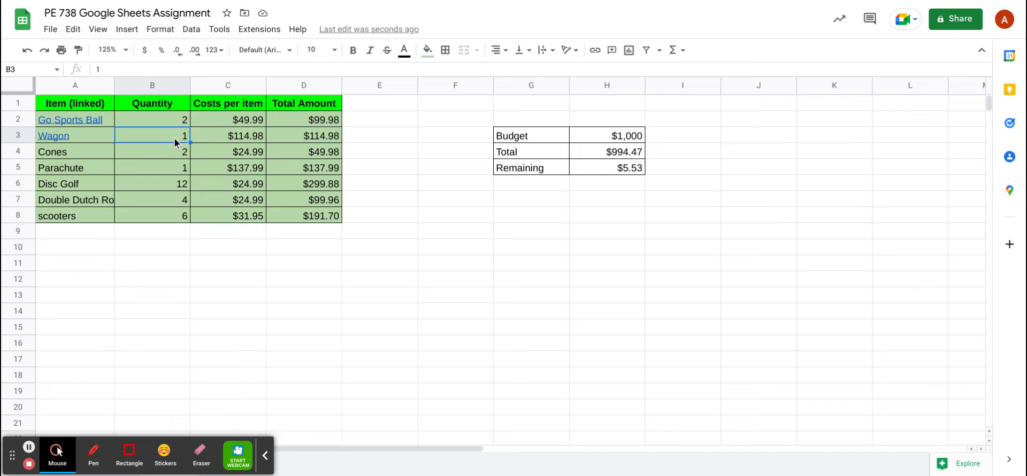
pyautogui.write('2')
pyautogui.press('Return')
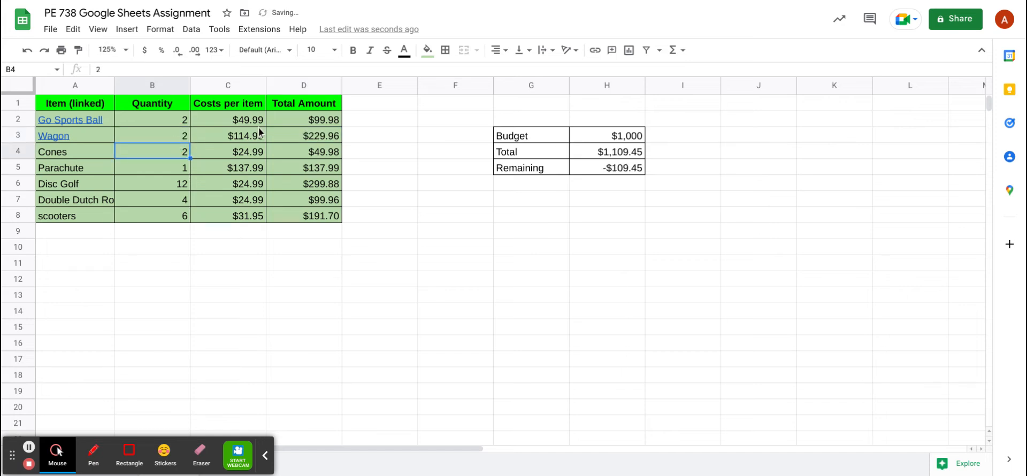
# Step: Set the Wagon quantity in B3 back to 1
pyautogui.click(184, 138)
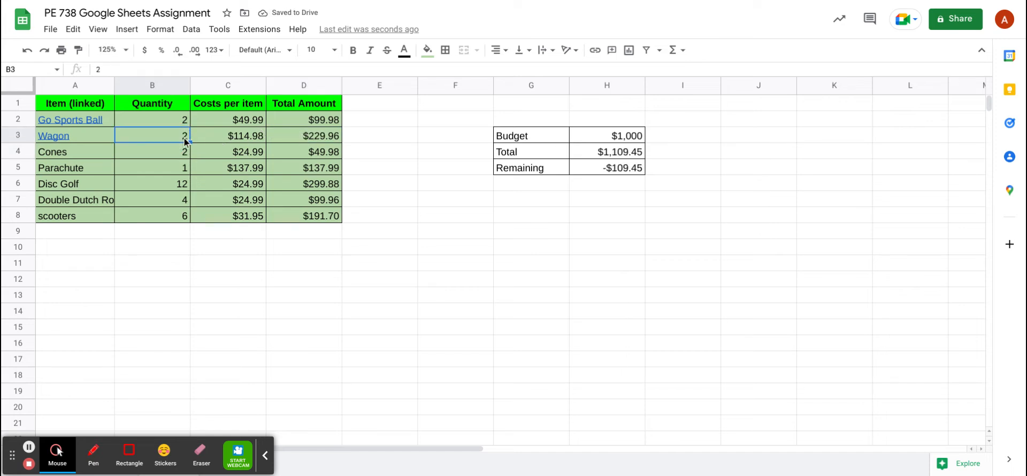
pyautogui.write('1')
pyautogui.press('Return')
pyautogui.press('Up')
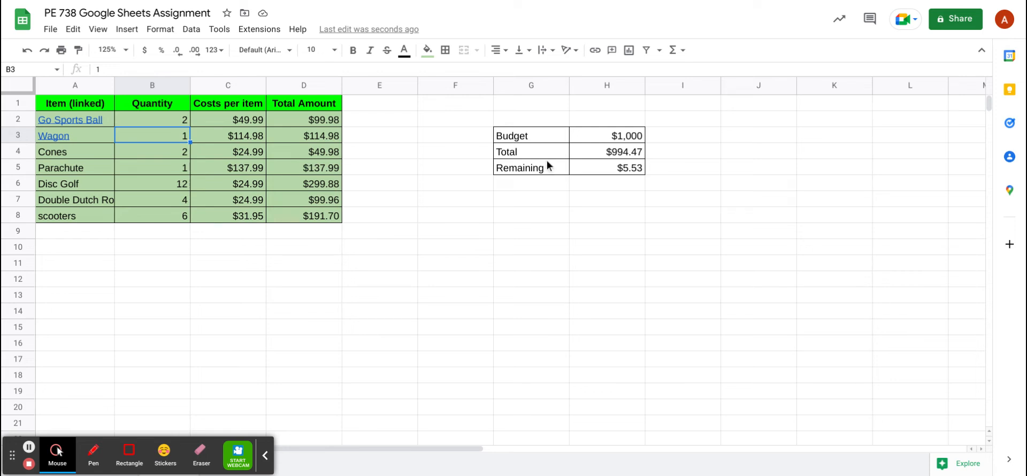
# Step: Start a single-color conditional formatting rule for the Remaining amount in H5, keeping H5 as the range
pyautogui.click(605, 168)
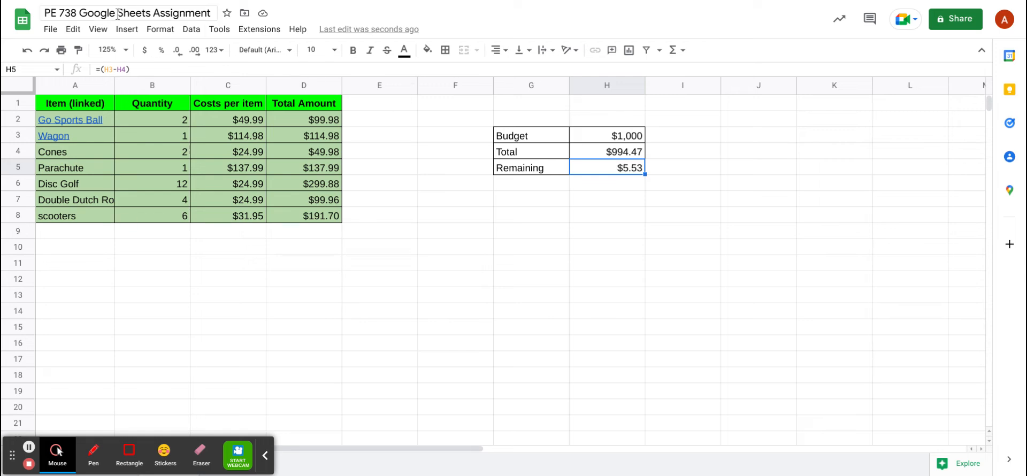
pyautogui.click(163, 32)
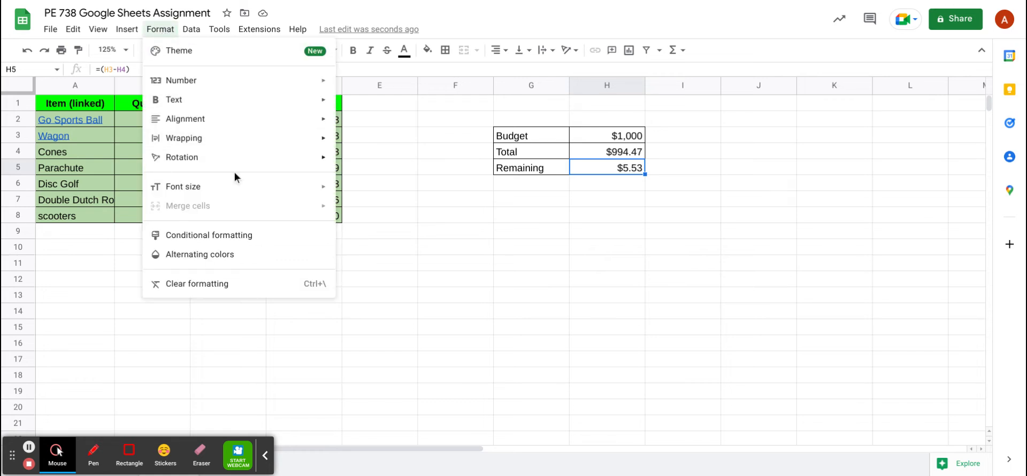
pyautogui.click(241, 236)
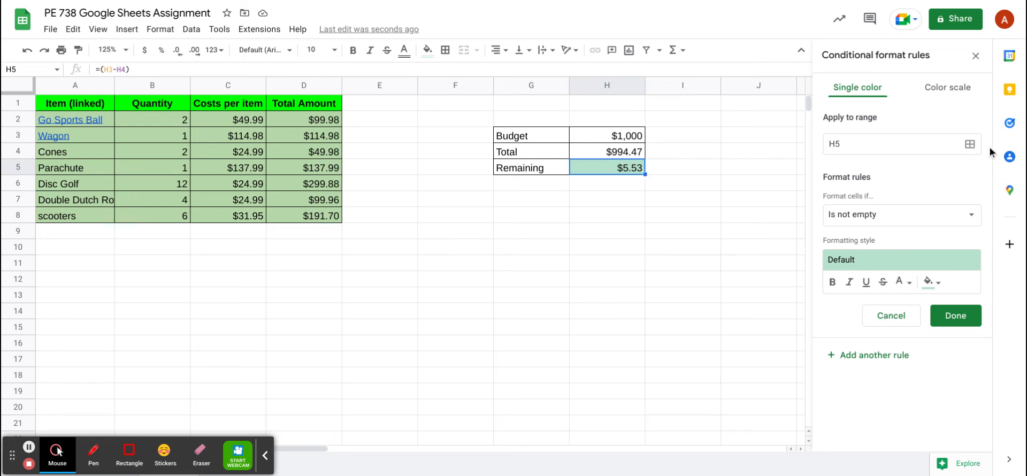
pyautogui.click(971, 146)
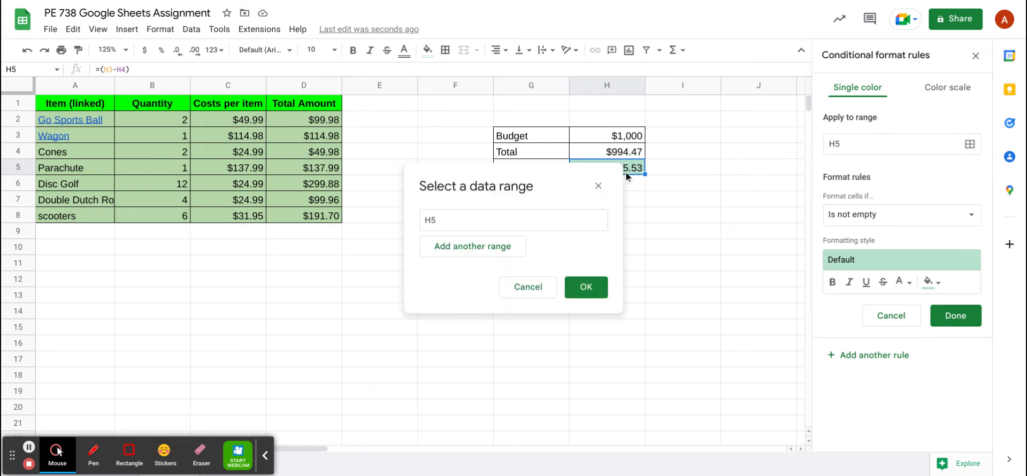
pyautogui.click(537, 292)
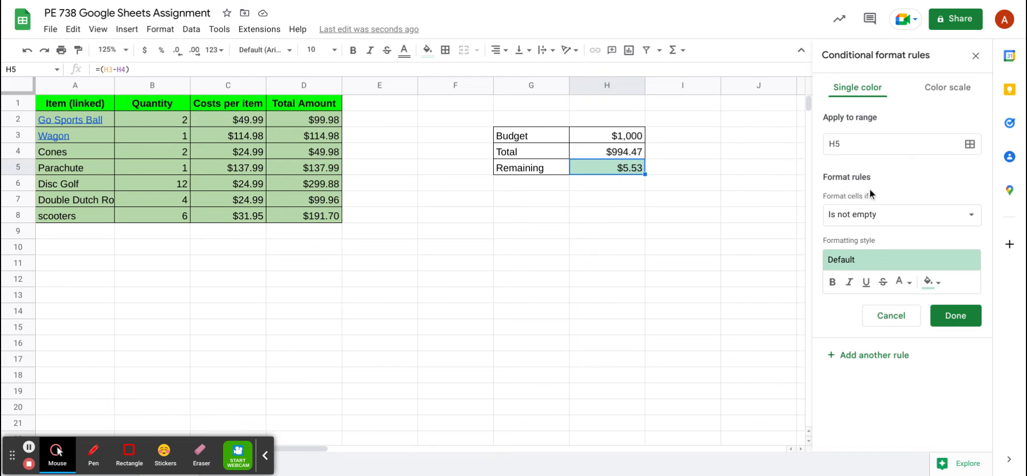
# Step: Set the conditional formatting condition for H5 to values between 0 and 10
pyautogui.click(858, 215)
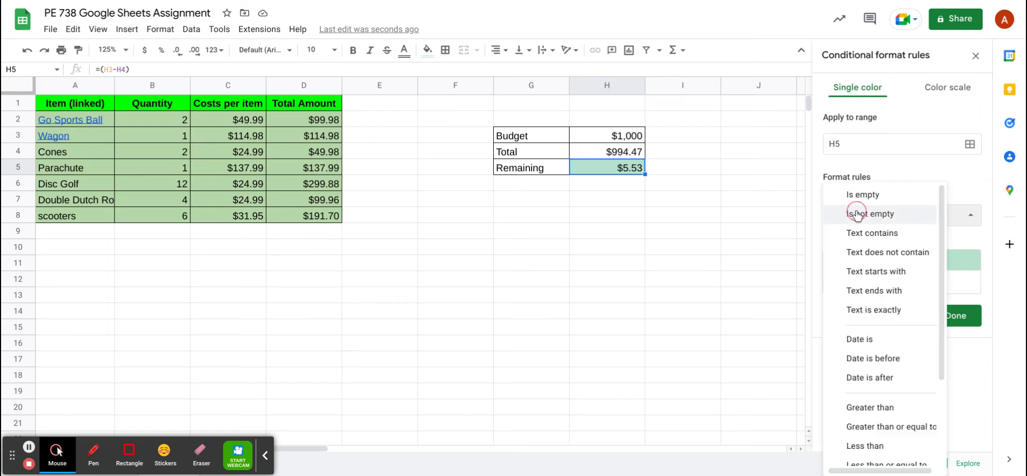
pyautogui.scroll(-2, 863, 250)
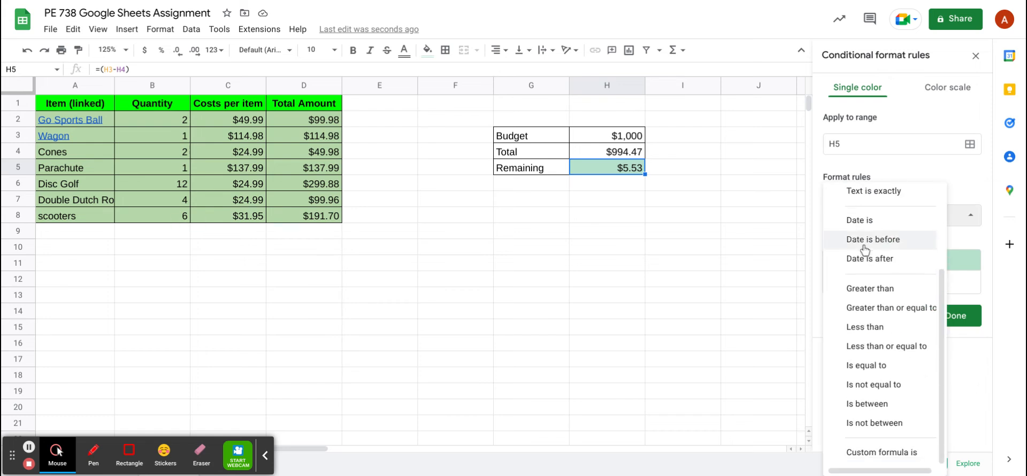
pyautogui.click(863, 403)
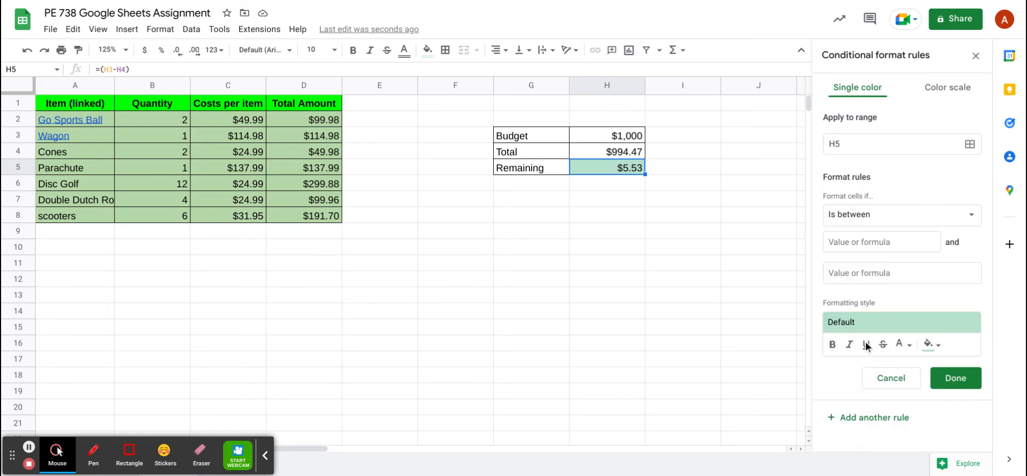
pyautogui.click(862, 244)
pyautogui.write('0')
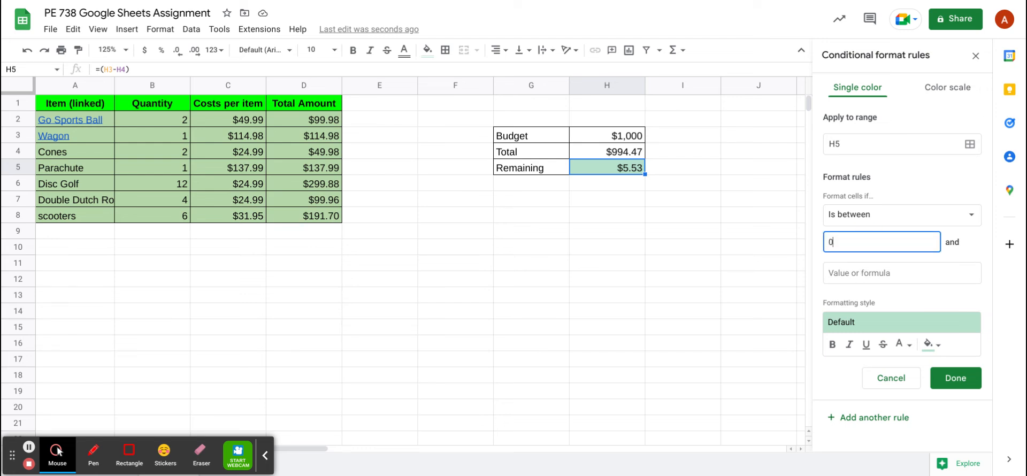
pyautogui.click(885, 273)
pyautogui.write('10')
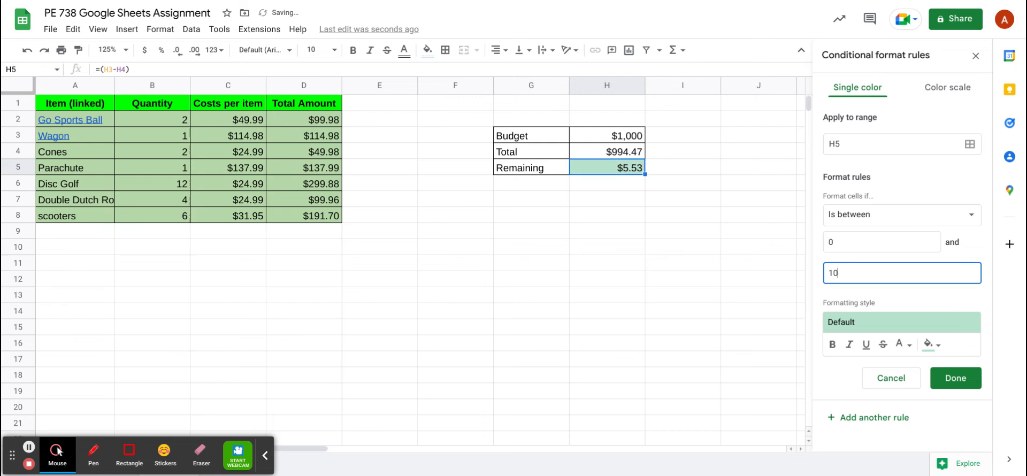
# Step: Style the H5 rule with a blue fill and bold white text, save it and close the rule settings
pyautogui.click(932, 343)
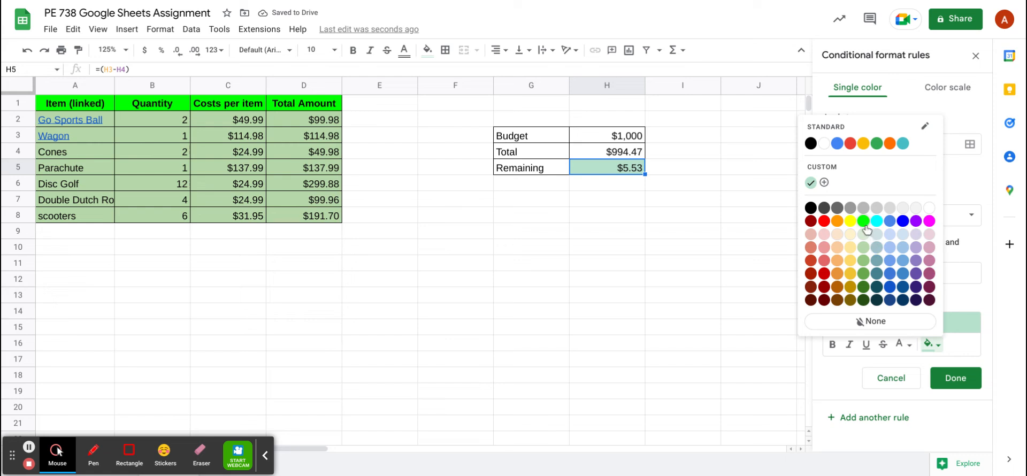
pyautogui.click(903, 227)
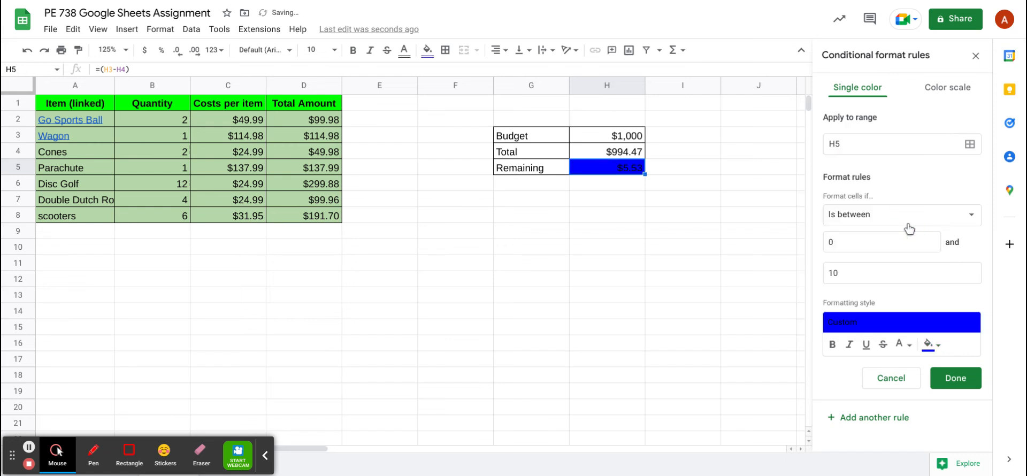
pyautogui.click(835, 346)
pyautogui.click(910, 347)
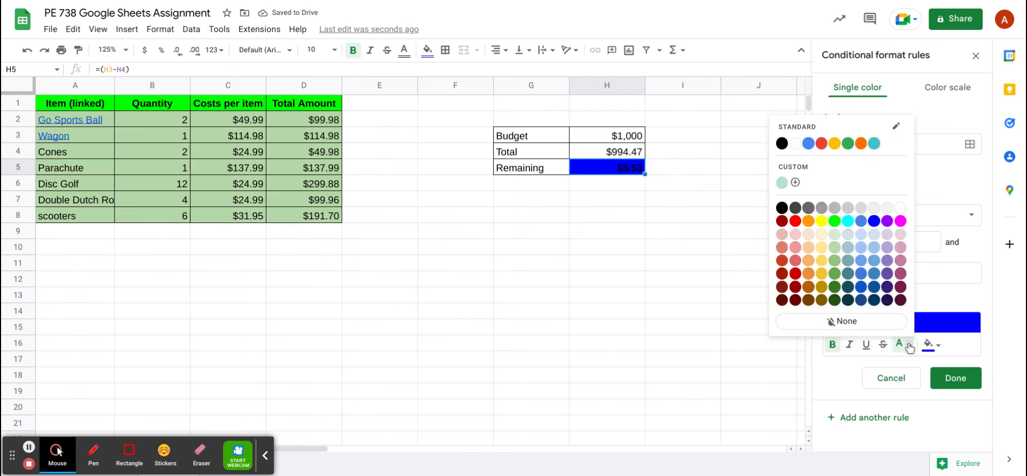
pyautogui.click(901, 209)
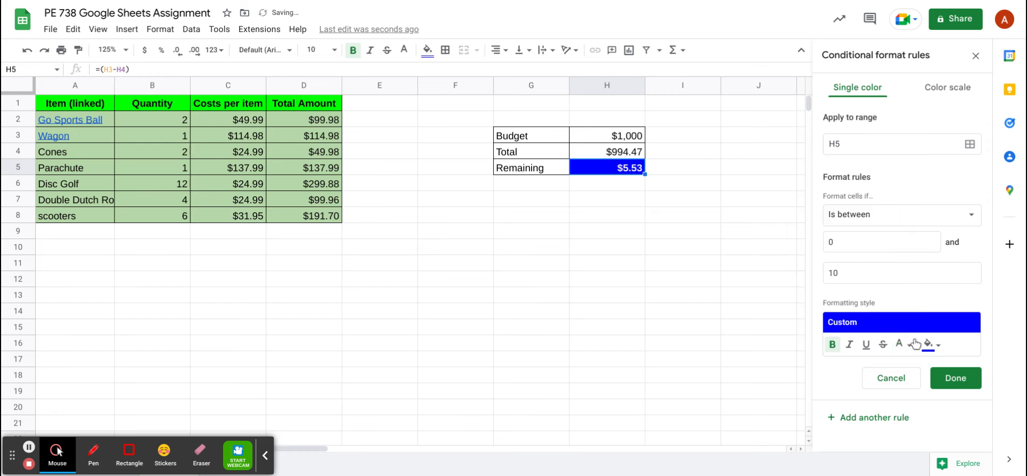
pyautogui.click(942, 378)
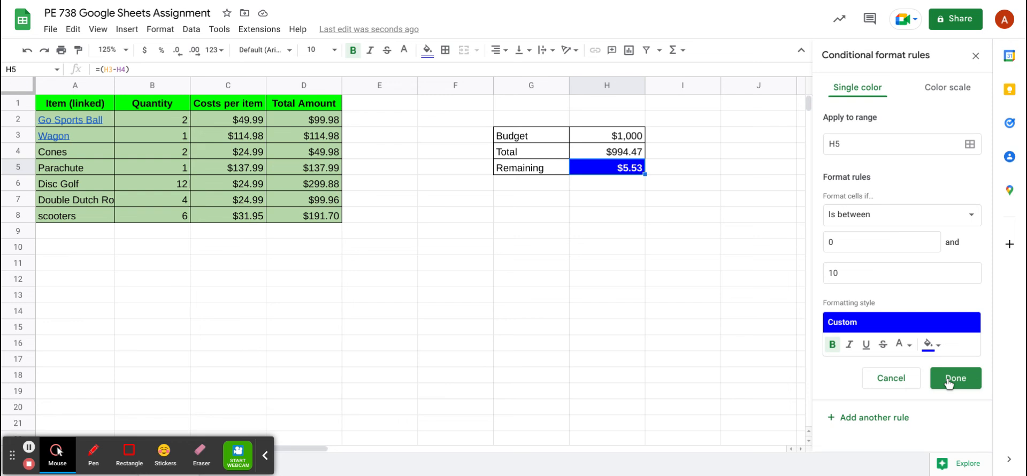
pyautogui.click(975, 56)
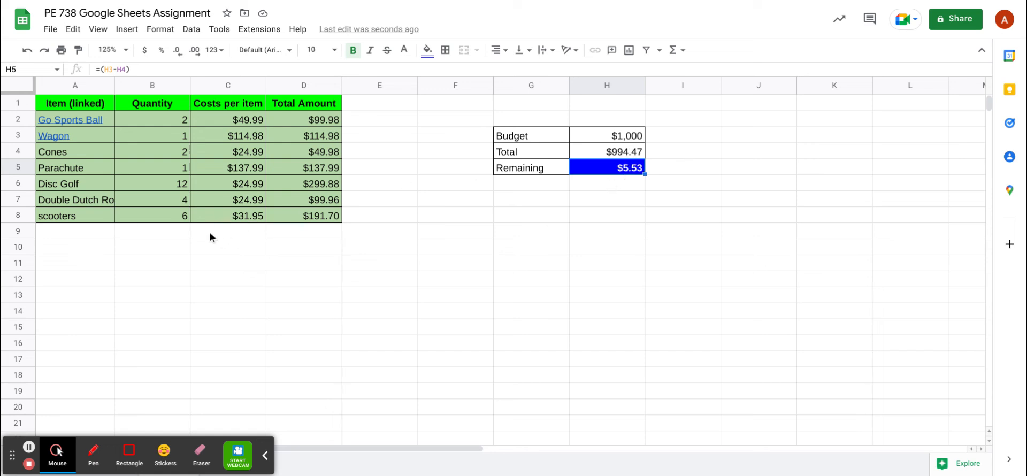
# Step: Test the Remaining amount's rule by setting the Double Dutch quantity in B7 to 5 and returning it to 4
pyautogui.click(183, 202)
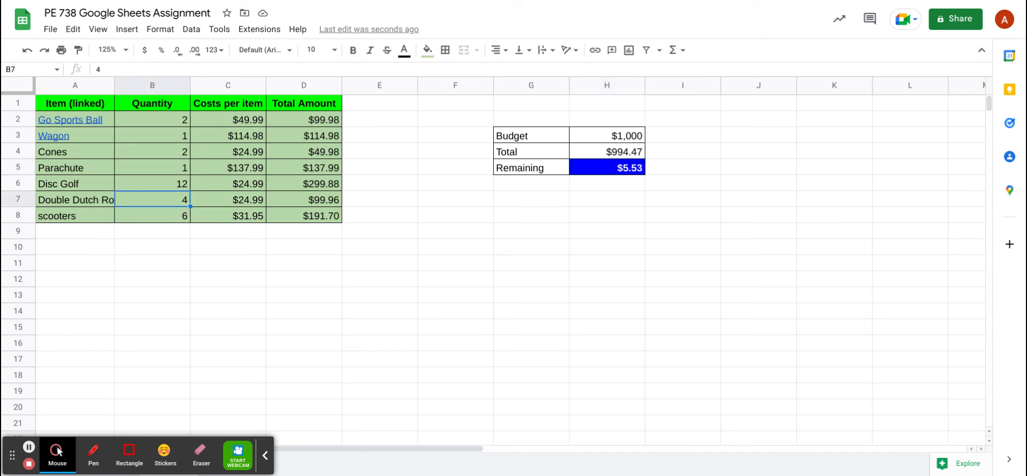
pyautogui.write('5')
pyautogui.press('Return')
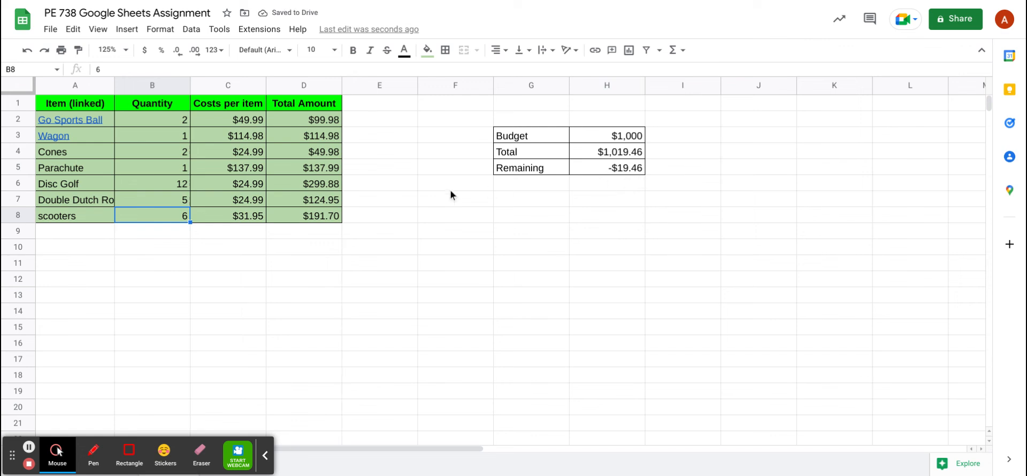
pyautogui.click(178, 205)
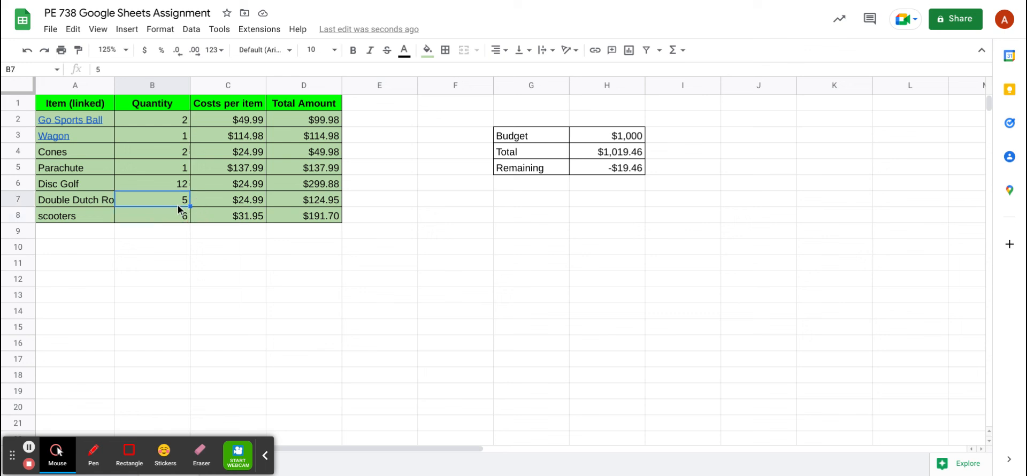
pyautogui.write('4')
pyautogui.press('Return')
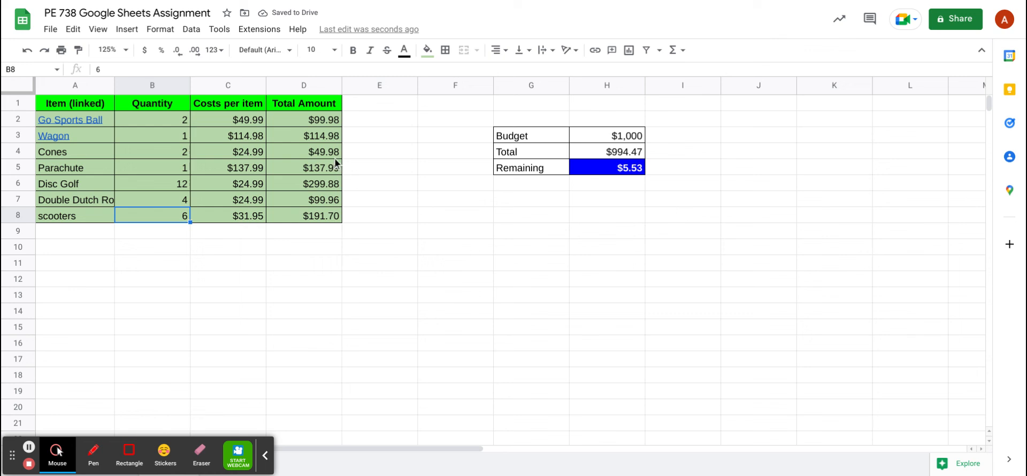
# Step: Insert the black eagle logo as an image over the cells by uploading it from the computer
pyautogui.click(127, 31)
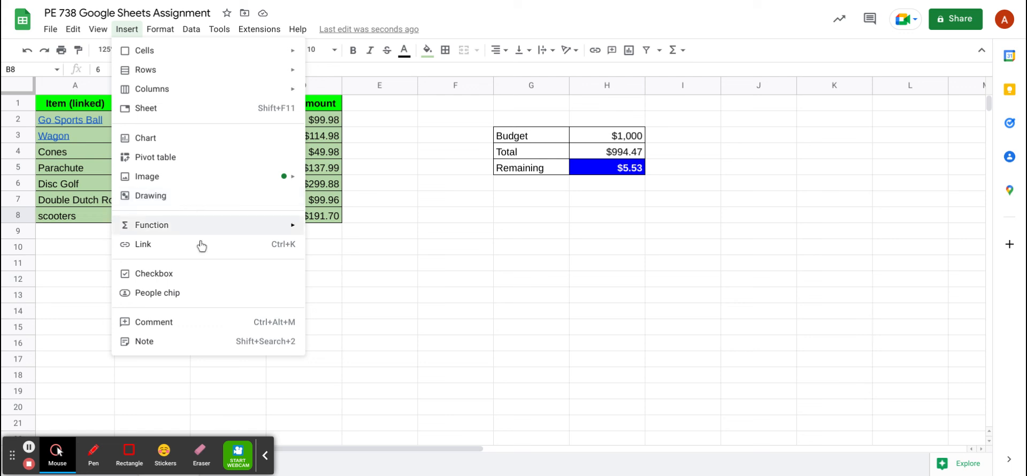
pyautogui.moveTo(229, 183)
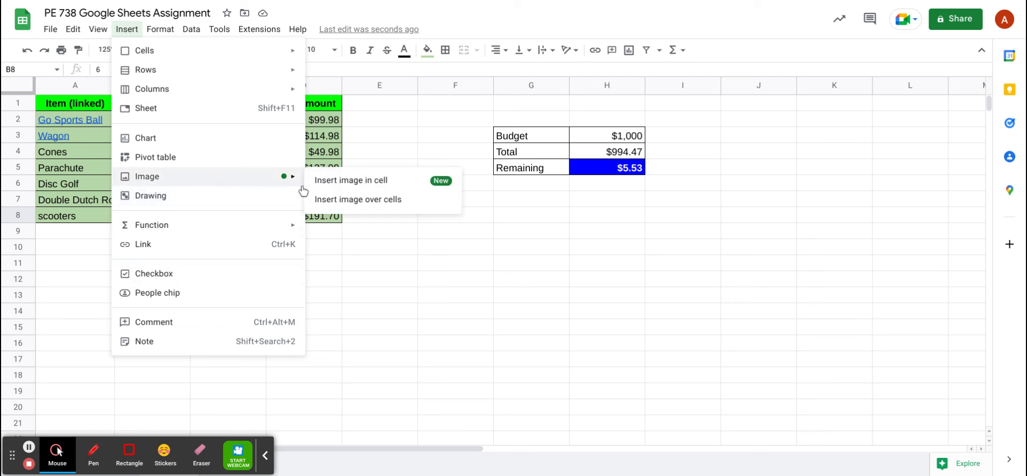
pyautogui.click(360, 201)
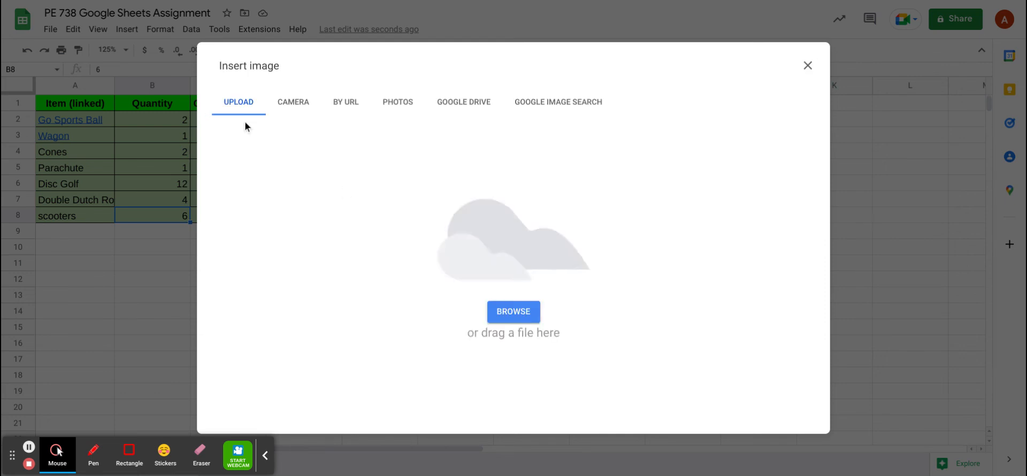
pyautogui.click(515, 315)
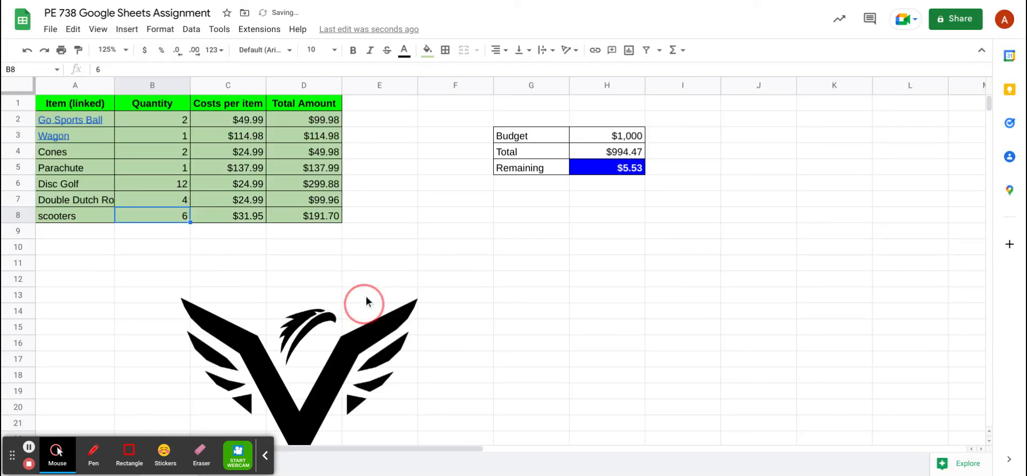
# Step: Move the eagle logo up and to the right so its wings sit just beneath the item table, and deselect it
pyautogui.click(399, 333)
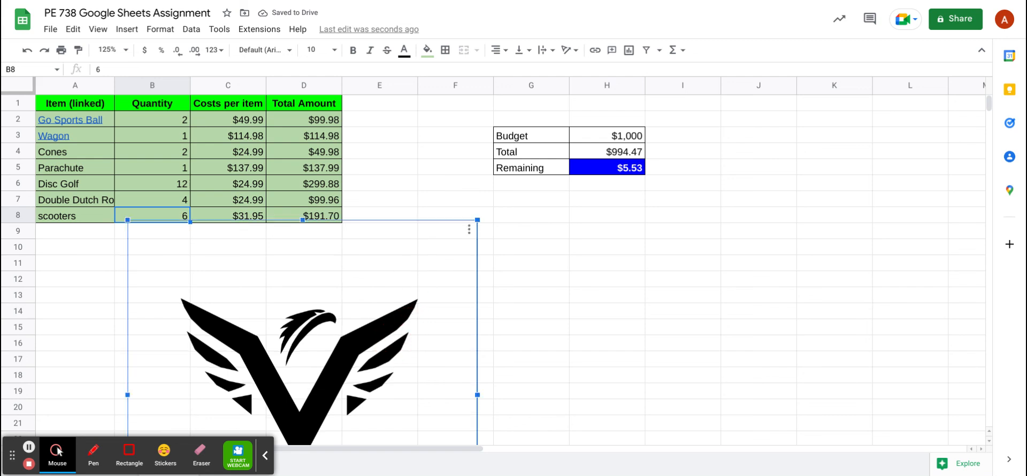
pyautogui.moveTo(399, 332); pyautogui.dragTo(441, 261)
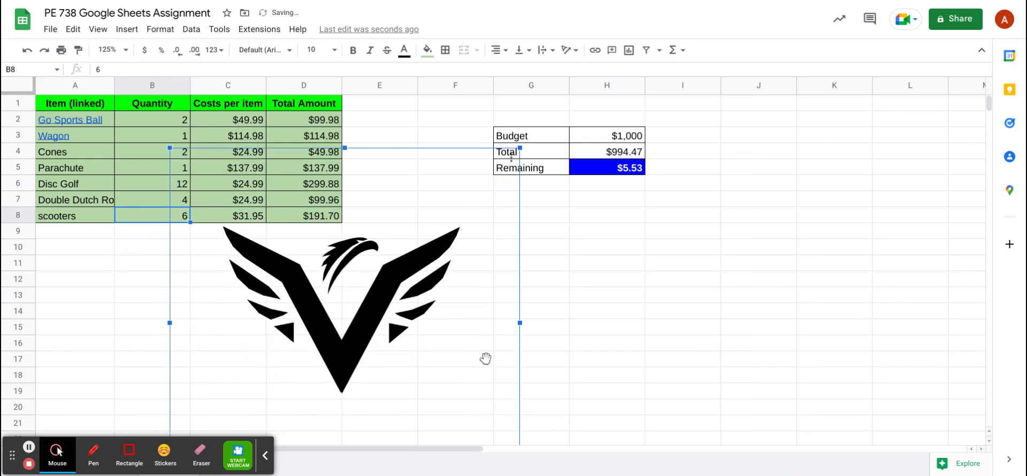
pyautogui.click(657, 298)
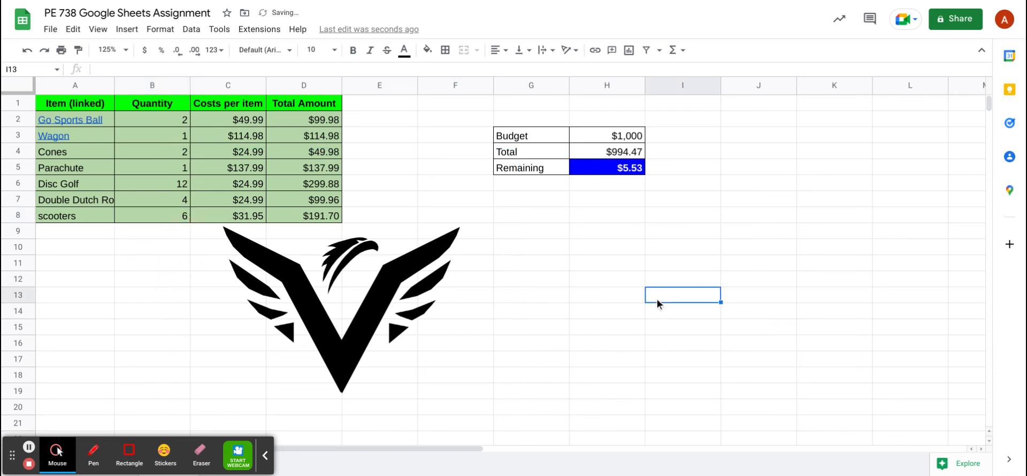